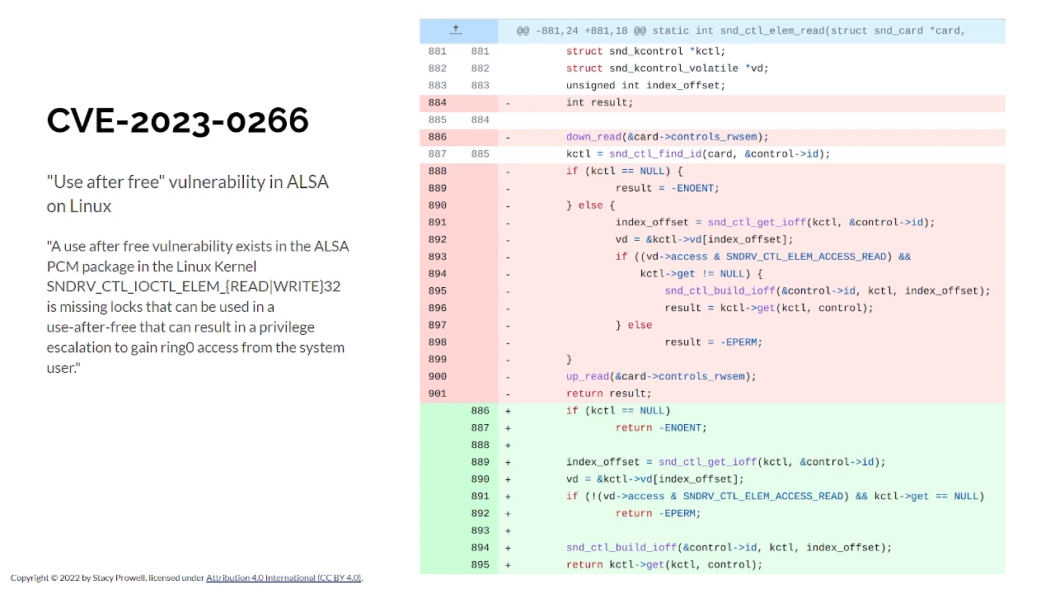
pyautogui.press('Right')
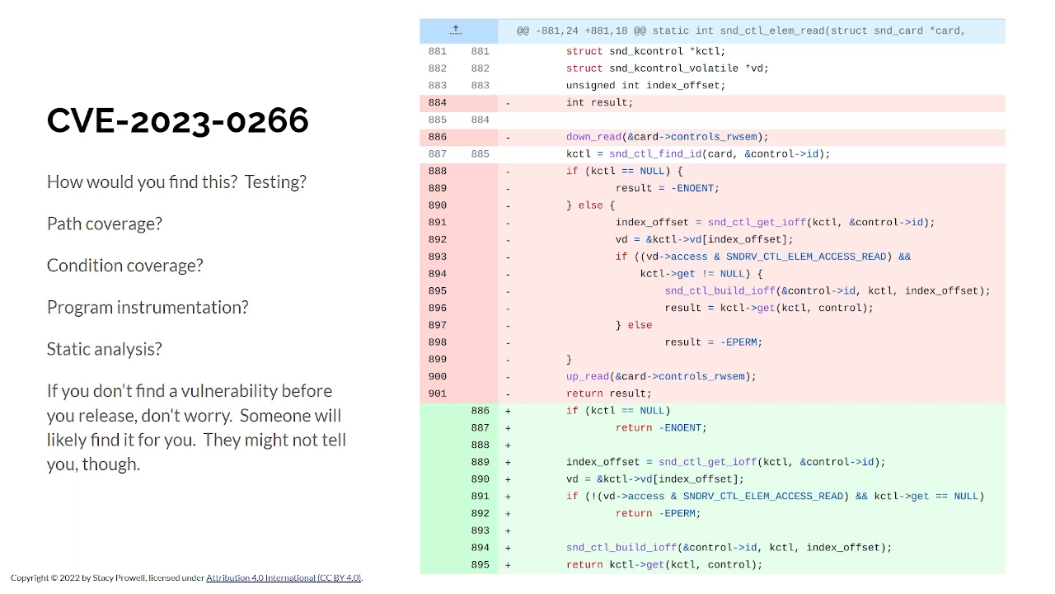
pyautogui.press('Right')
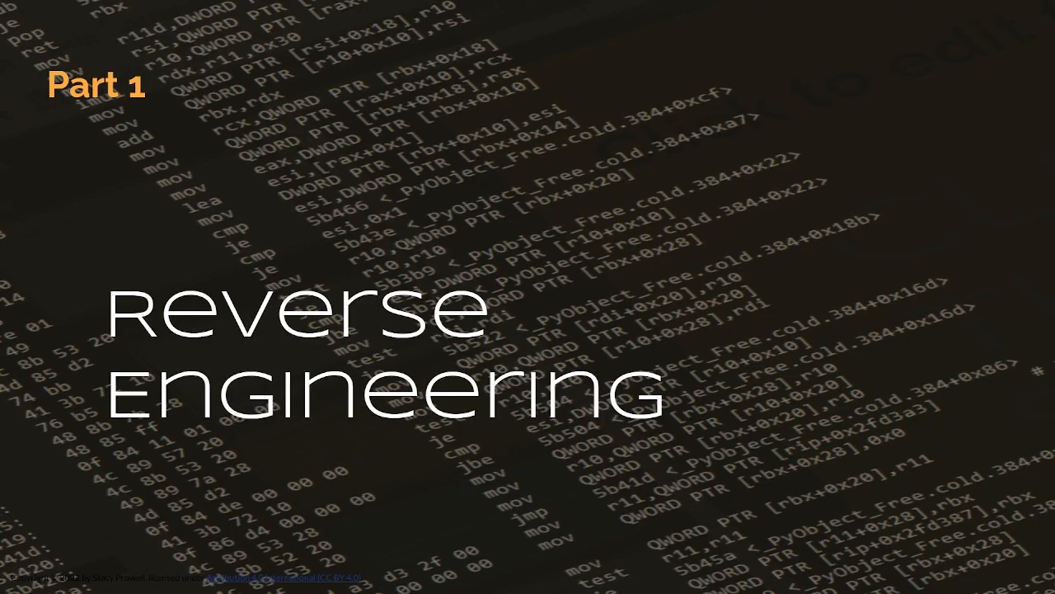